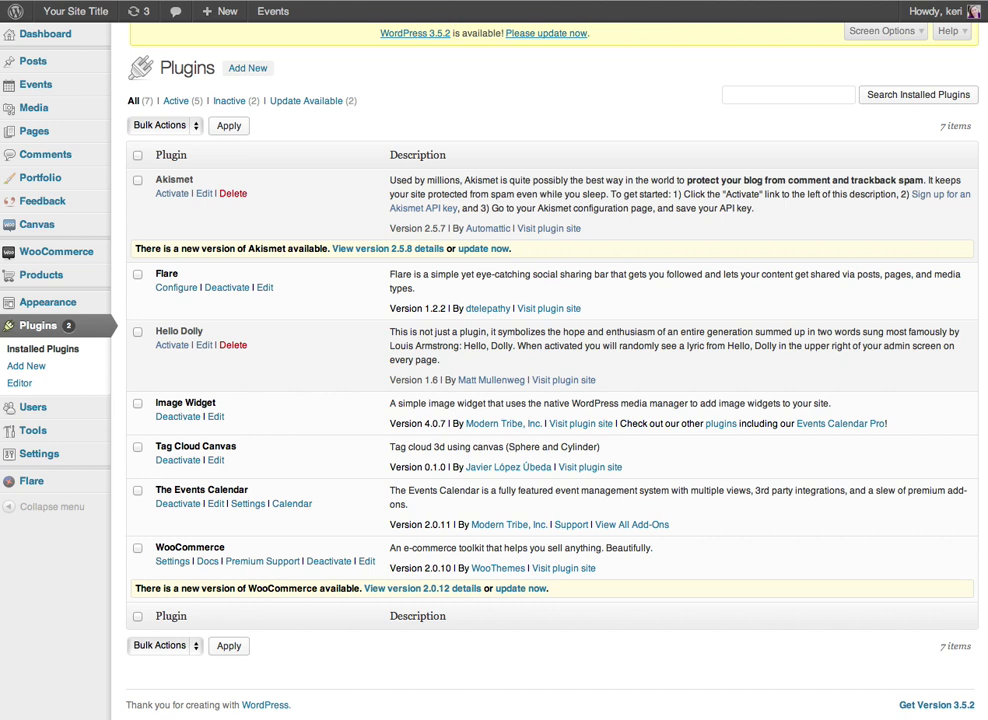
# - Go to the Widgets page and expand the Footer 1 and Footer 2 sidebars to view their widgets
pyautogui.moveTo(50, 306)
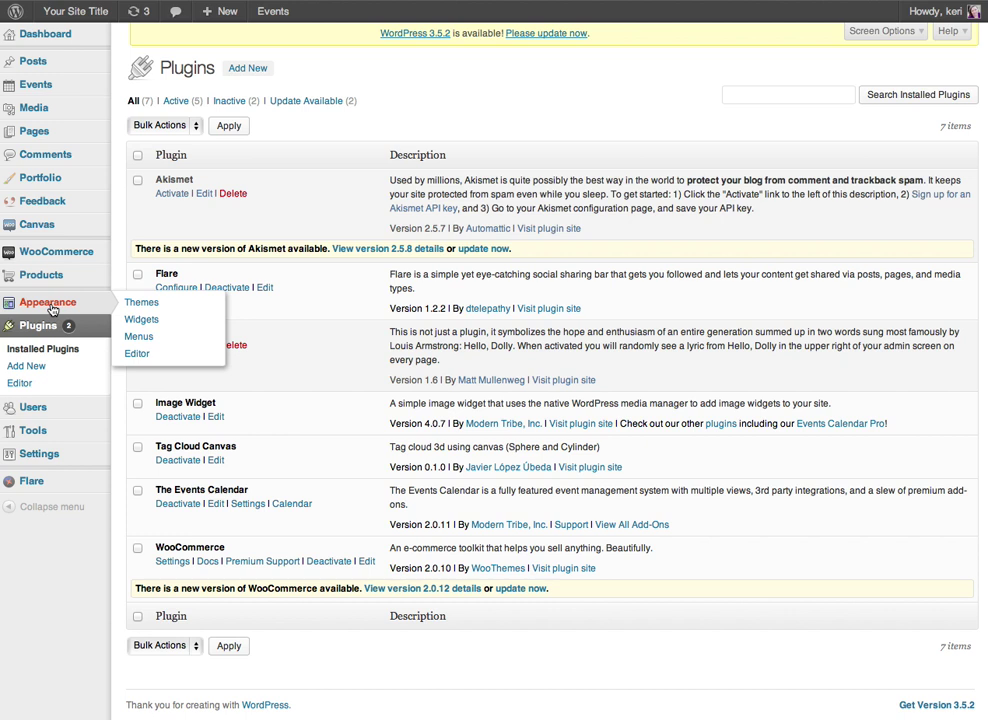
pyautogui.click(164, 326)
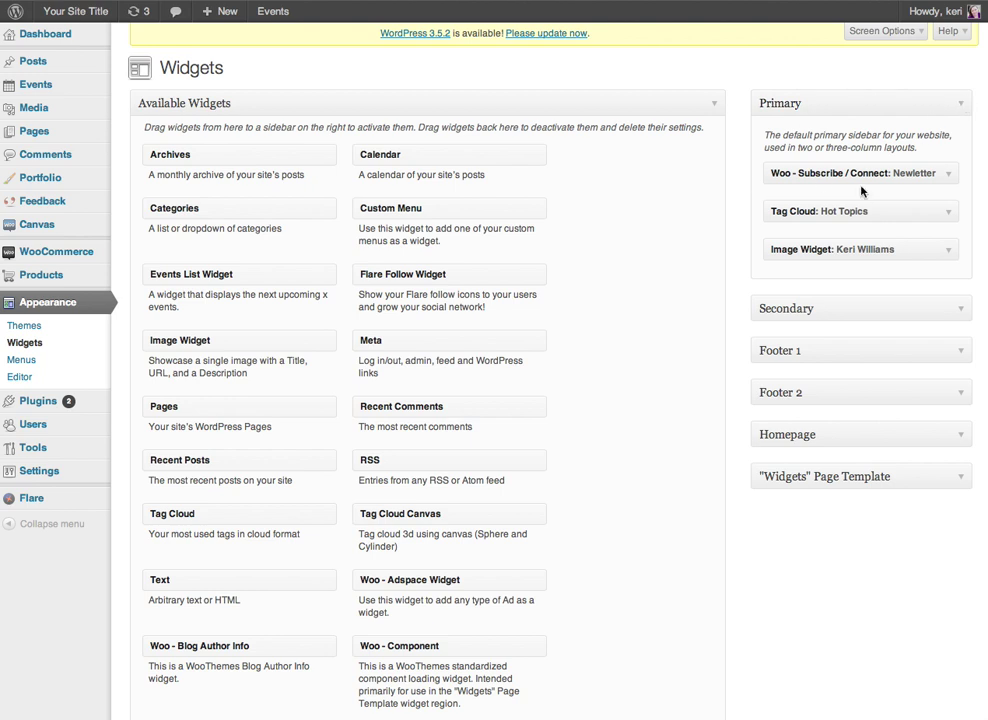
pyautogui.click(964, 358)
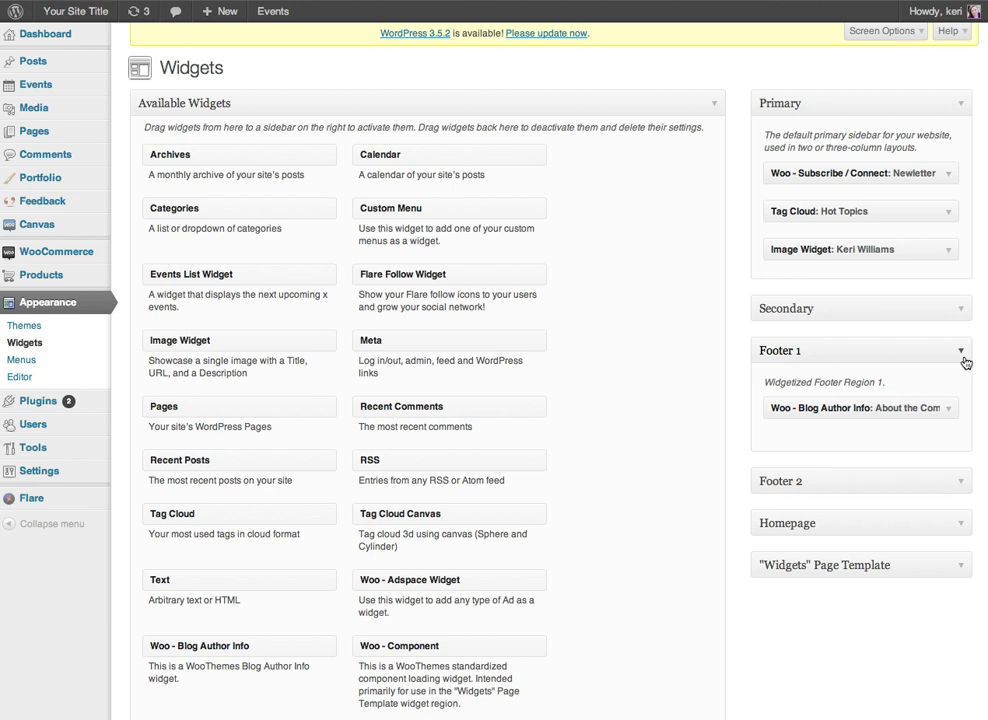
pyautogui.click(964, 483)
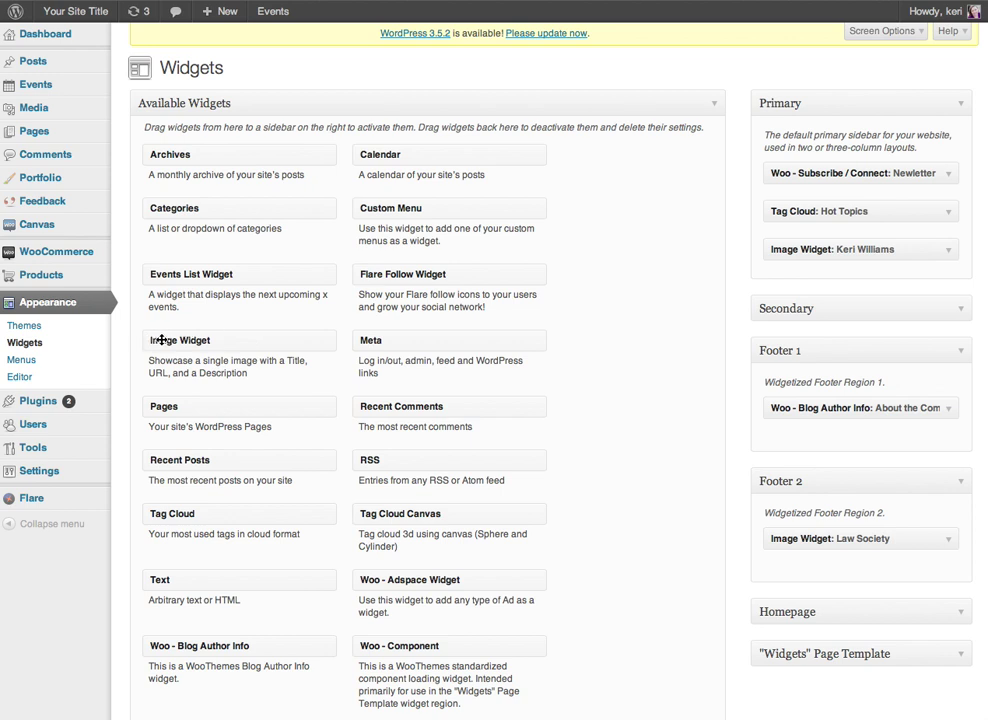
# - Drag an Image Widget from Available Widgets to the top of the Primary sidebar
pyautogui.moveTo(165, 341); pyautogui.dragTo(797, 143)
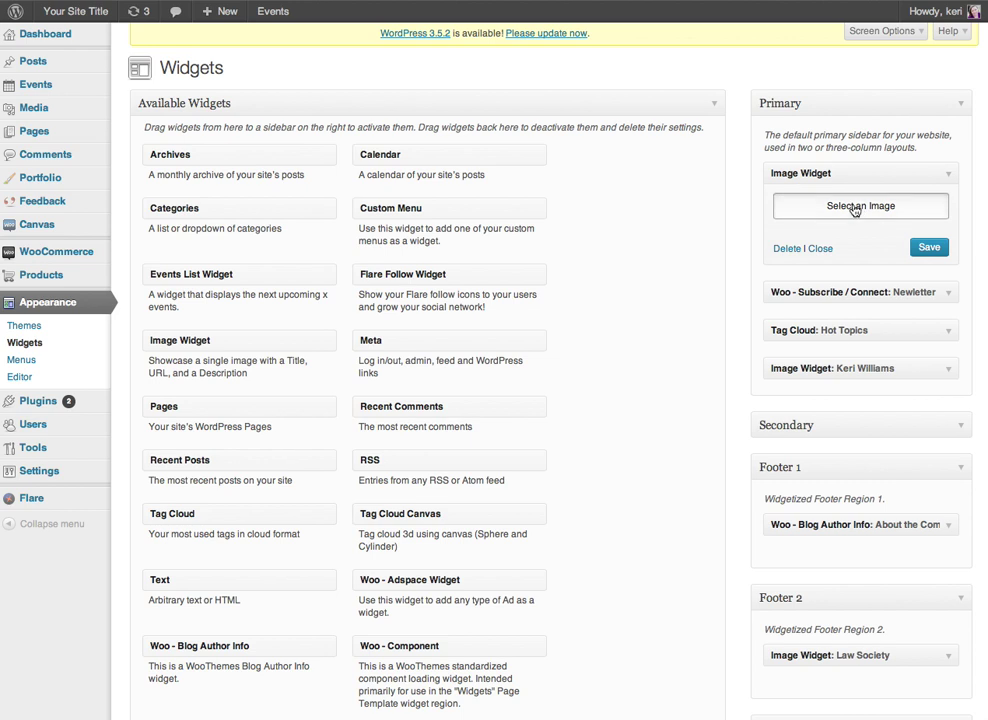
# - Pick the office photo large_377682726.jpg in the Media Library and review its title, caption and alt text
pyautogui.click(855, 207)
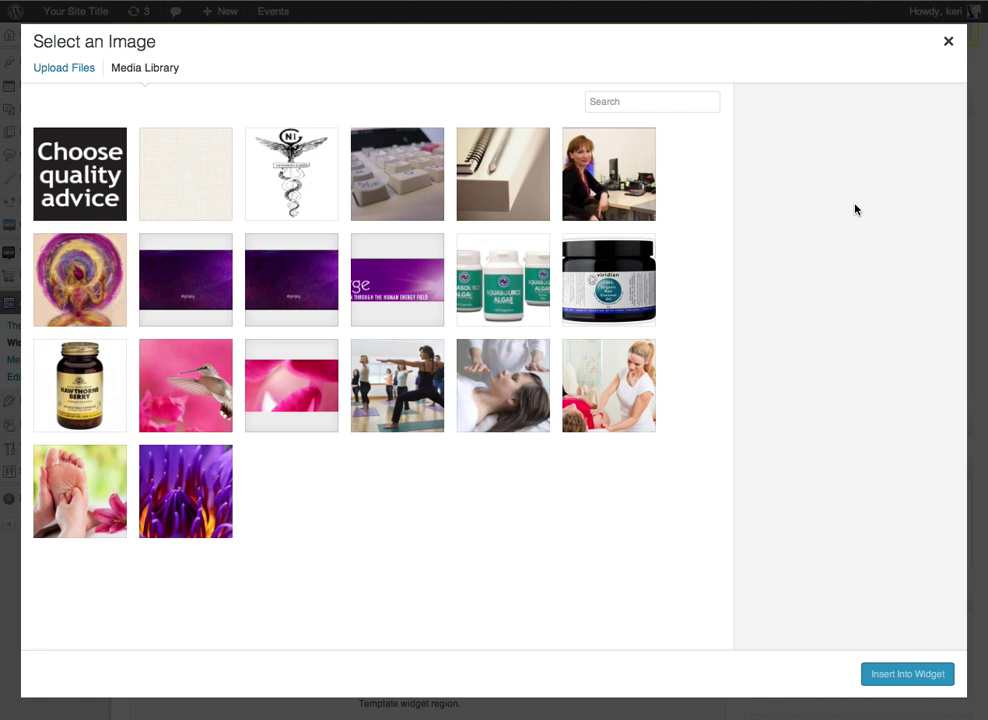
pyautogui.click(585, 165)
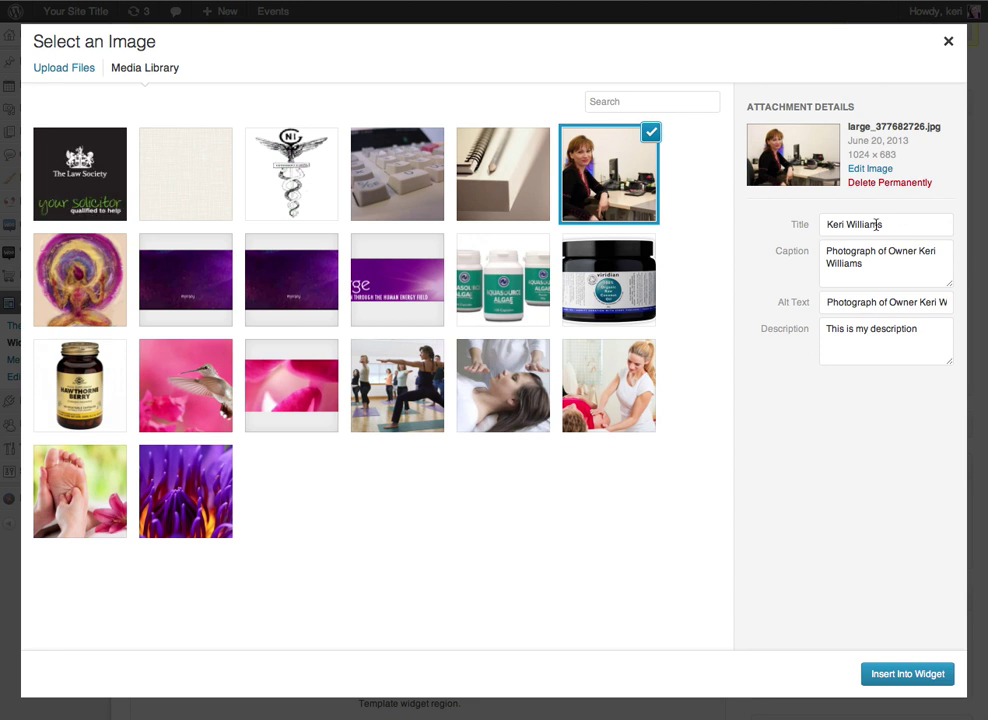
pyautogui.tripleClick(834, 224)
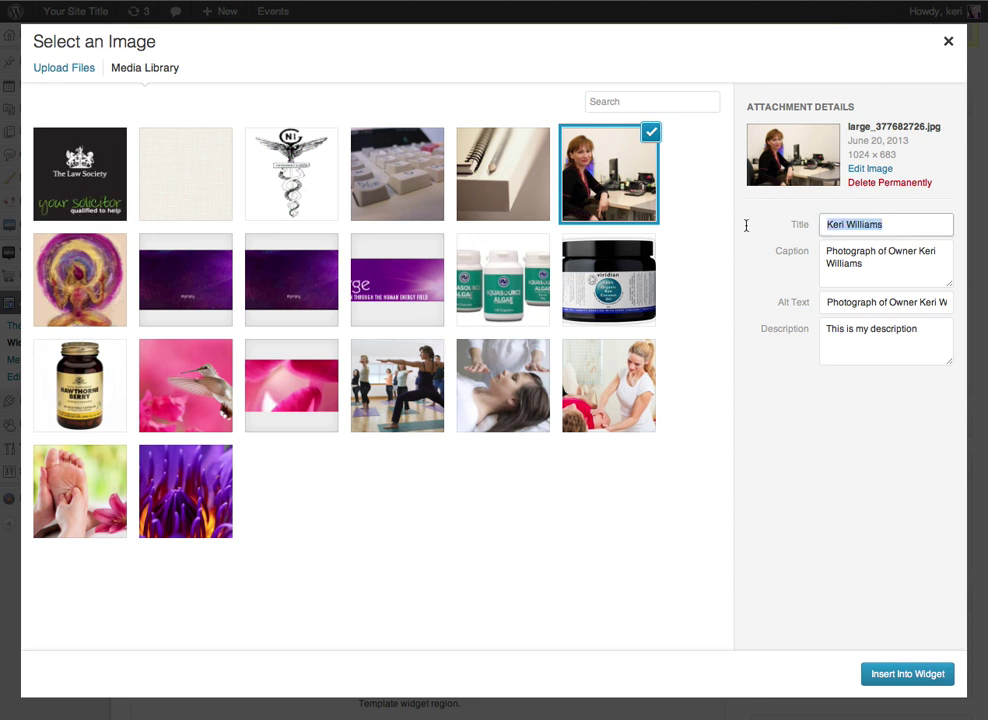
pyautogui.click(855, 224)
pyautogui.tripleClick(891, 267)
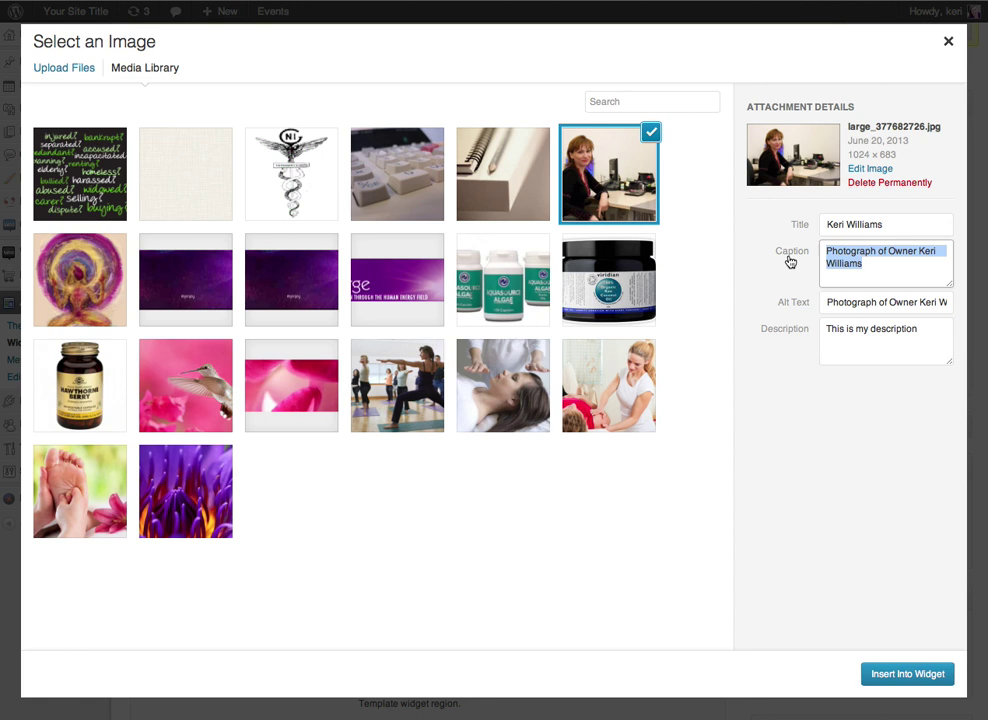
pyautogui.tripleClick(838, 301)
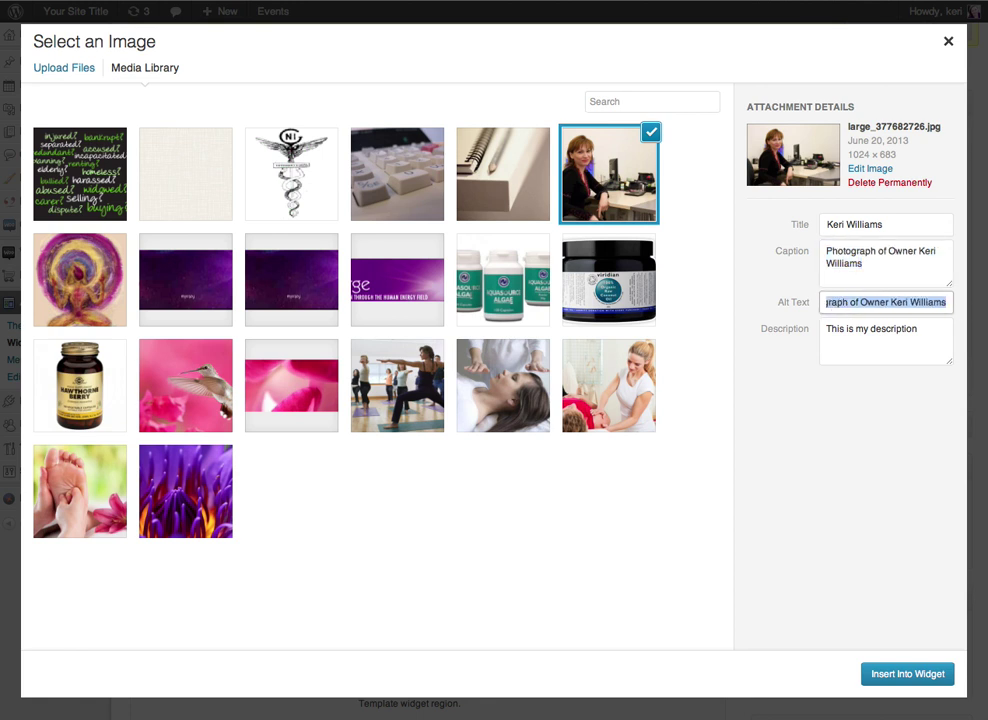
pyautogui.click(897, 302)
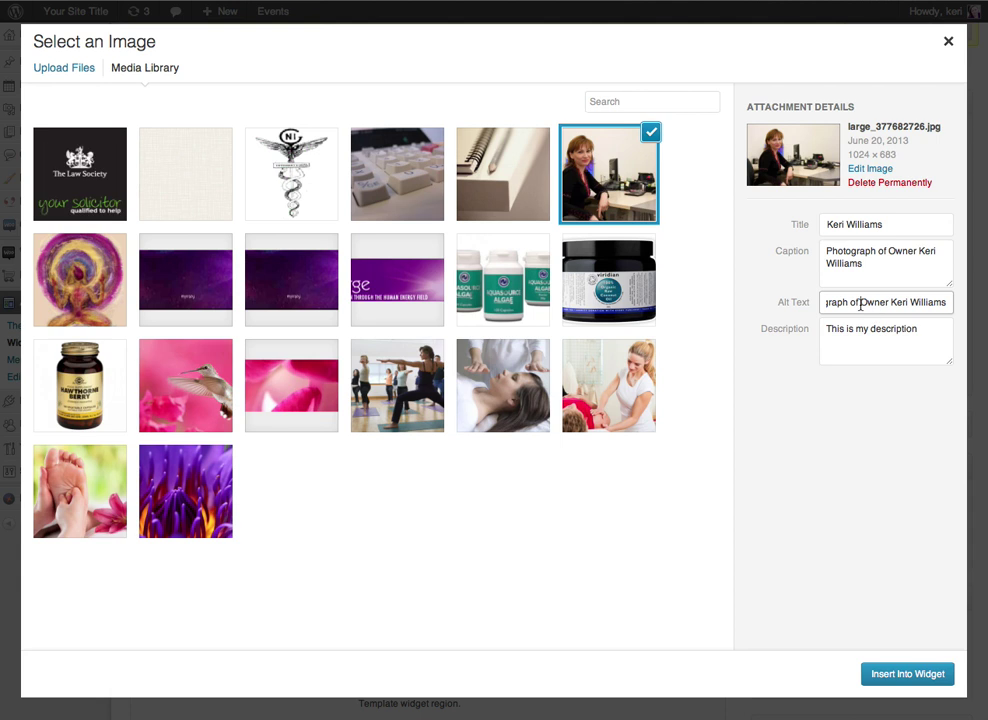
pyautogui.press('Home')
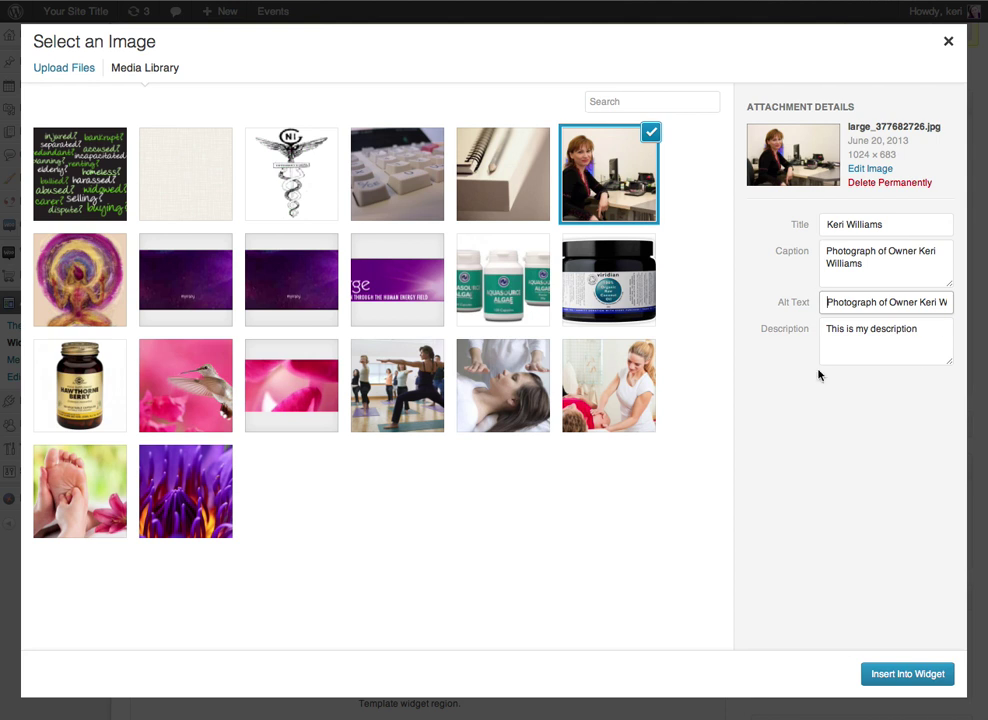
# - Insert the chosen office photo into the Image Widget
pyautogui.click(884, 679)
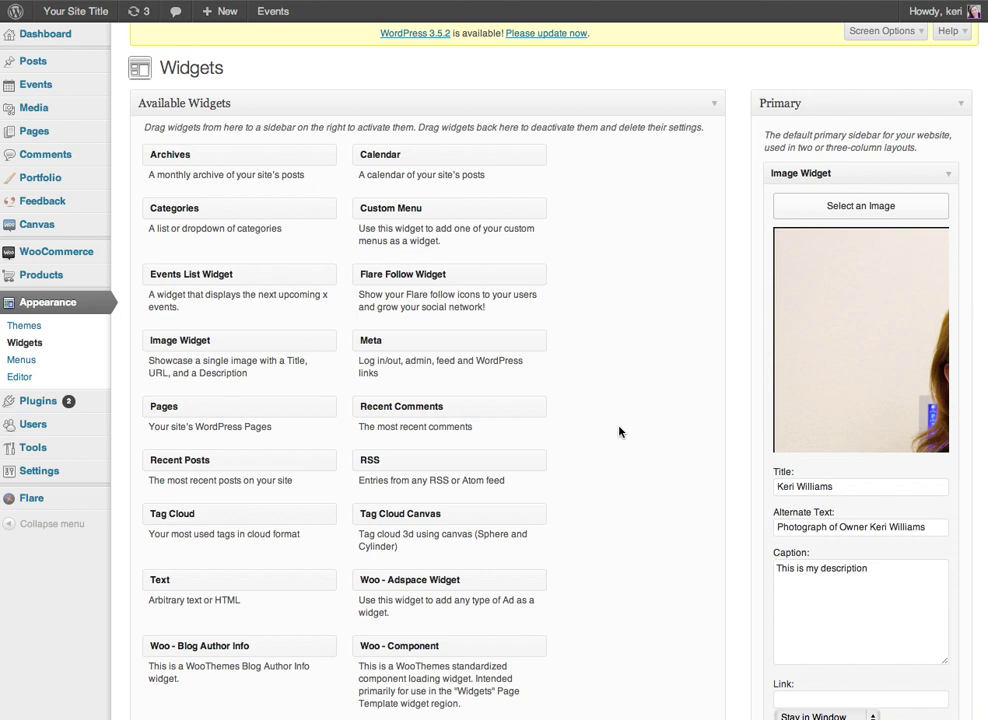
pyautogui.scroll(-6, 619, 431)
pyautogui.scroll(4, 619, 431)
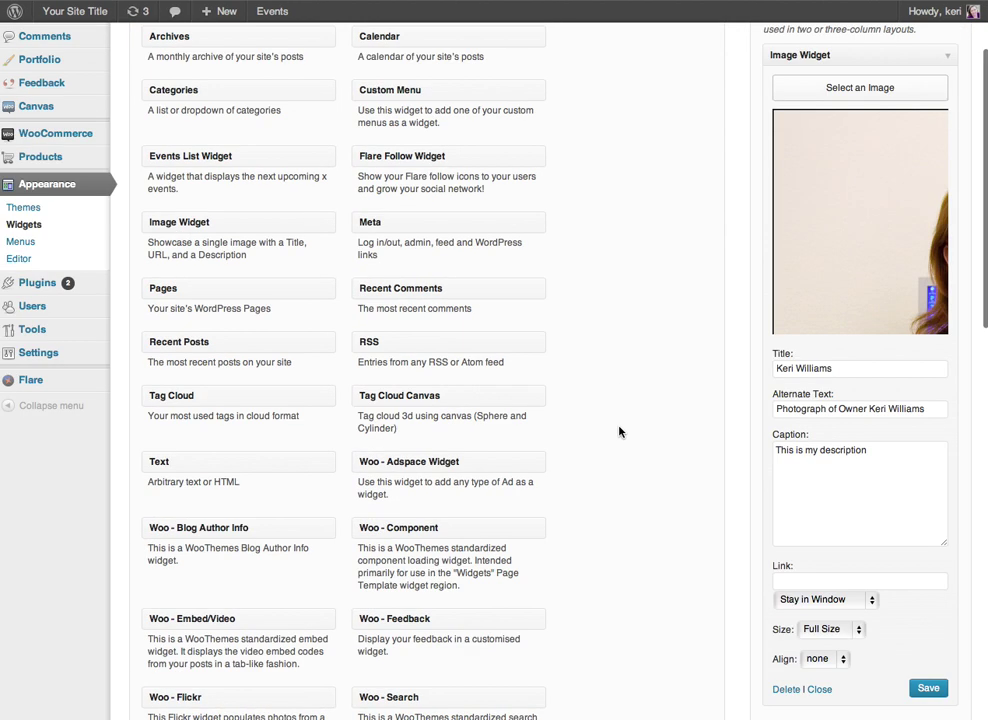
pyautogui.scroll(-1, 619, 431)
pyautogui.scroll(-2, 619, 431)
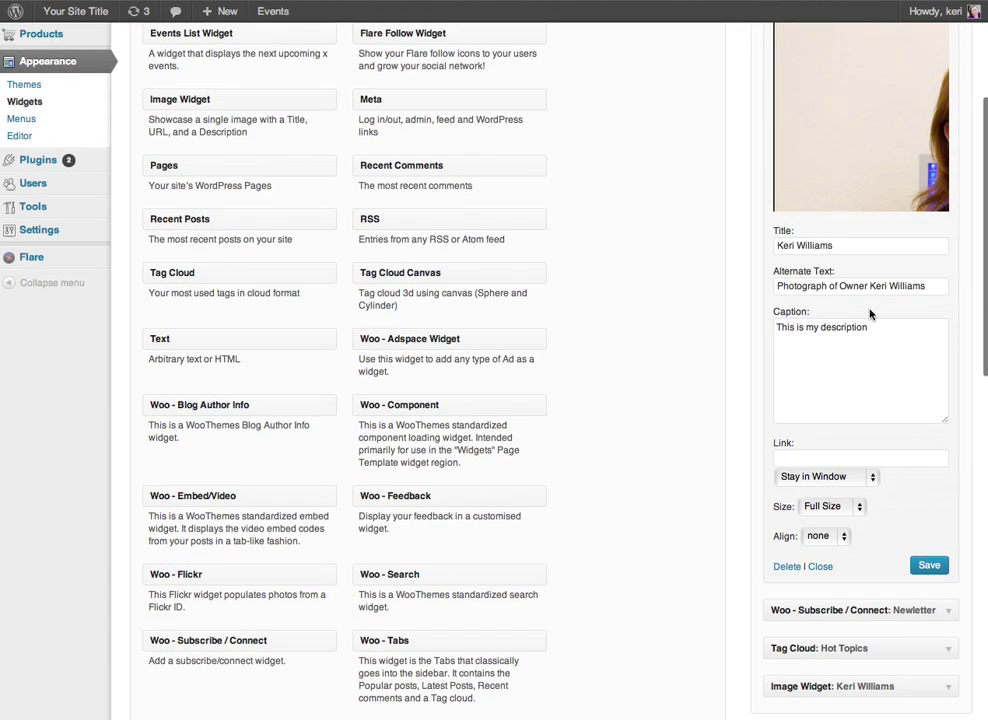
pyautogui.scroll(-3, 853, 298)
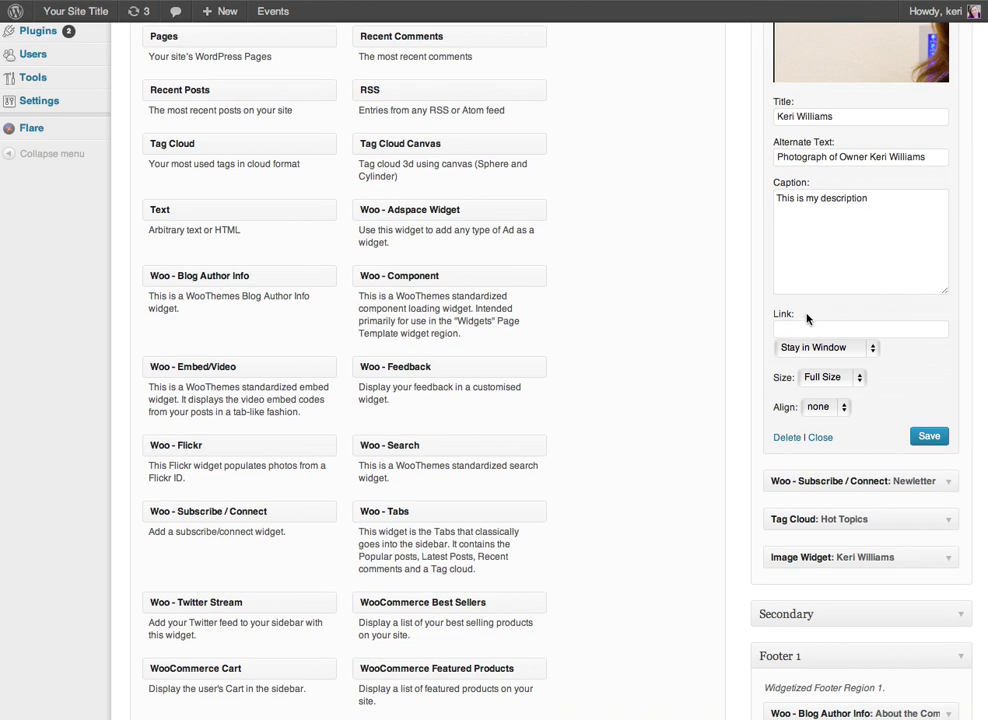
# - Enter the owner's website address as the widget link, set to Stay in Window
pyautogui.click(797, 330)
pyautogui.write('http://www.keriwilliams.')
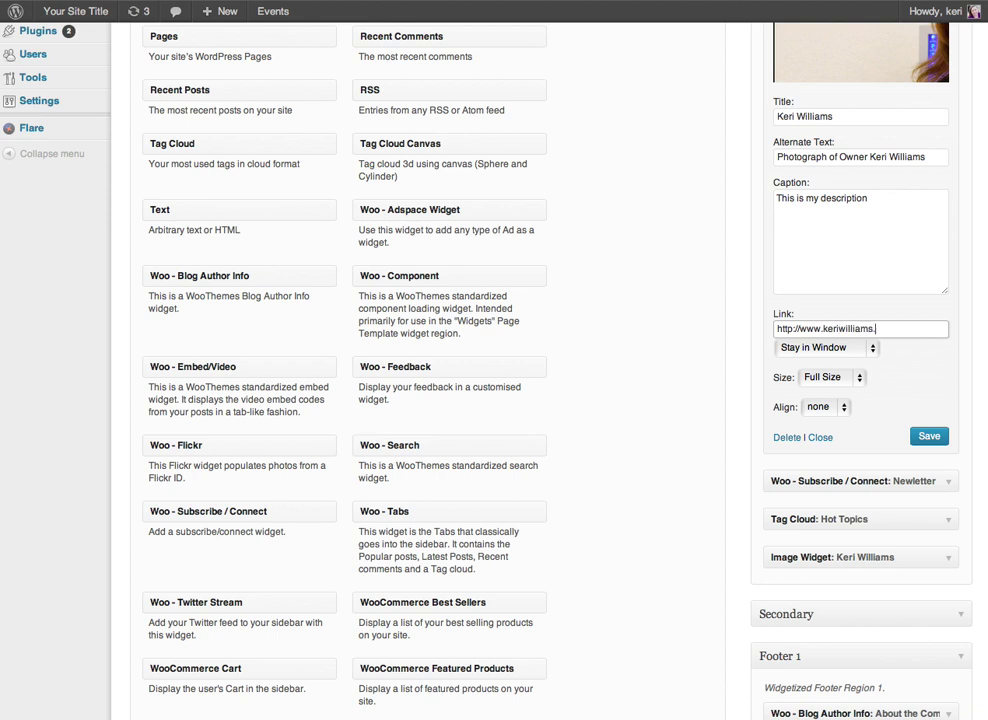
pyautogui.write('net')
pyautogui.click(812, 349)
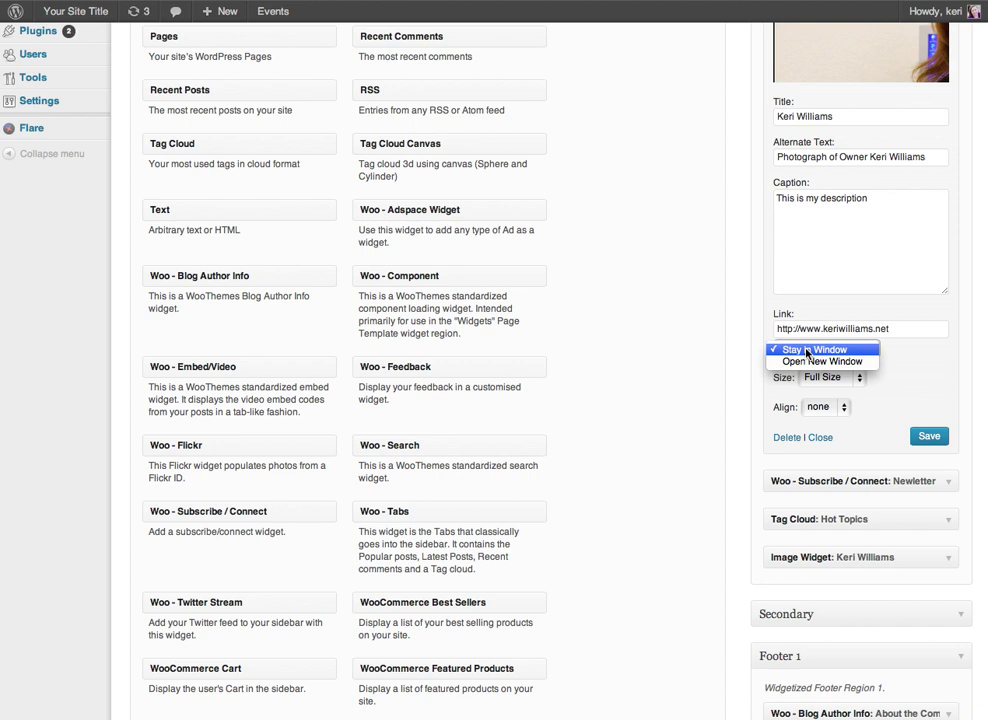
pyautogui.click(807, 352)
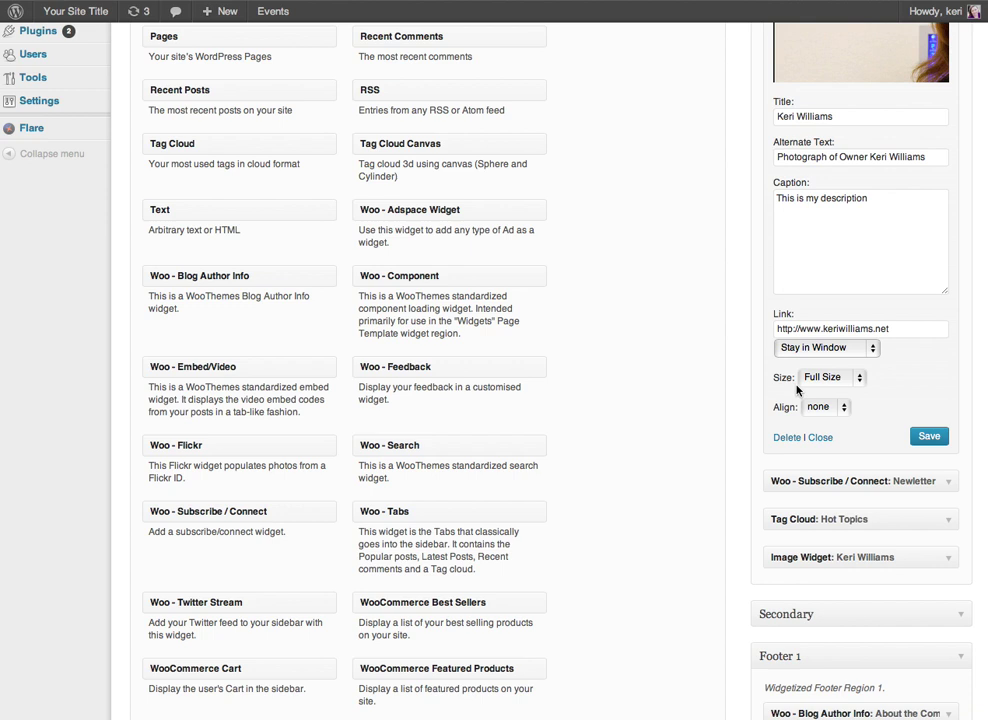
# - Set the widget image size to Thumbnail and alignment to center
pyautogui.click(831, 384)
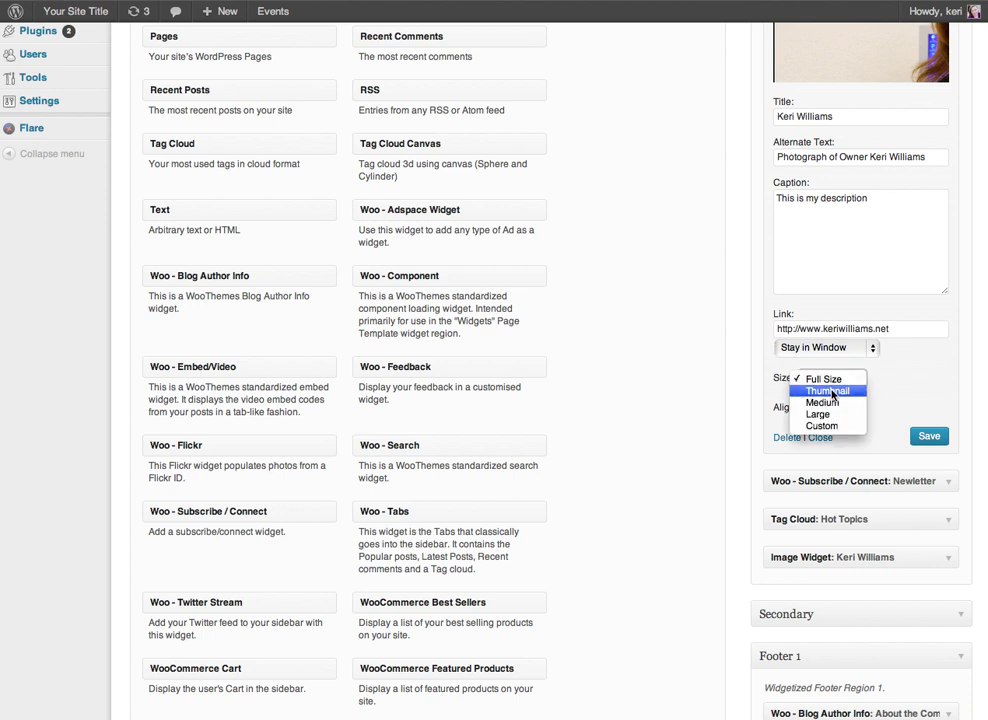
pyautogui.click(832, 391)
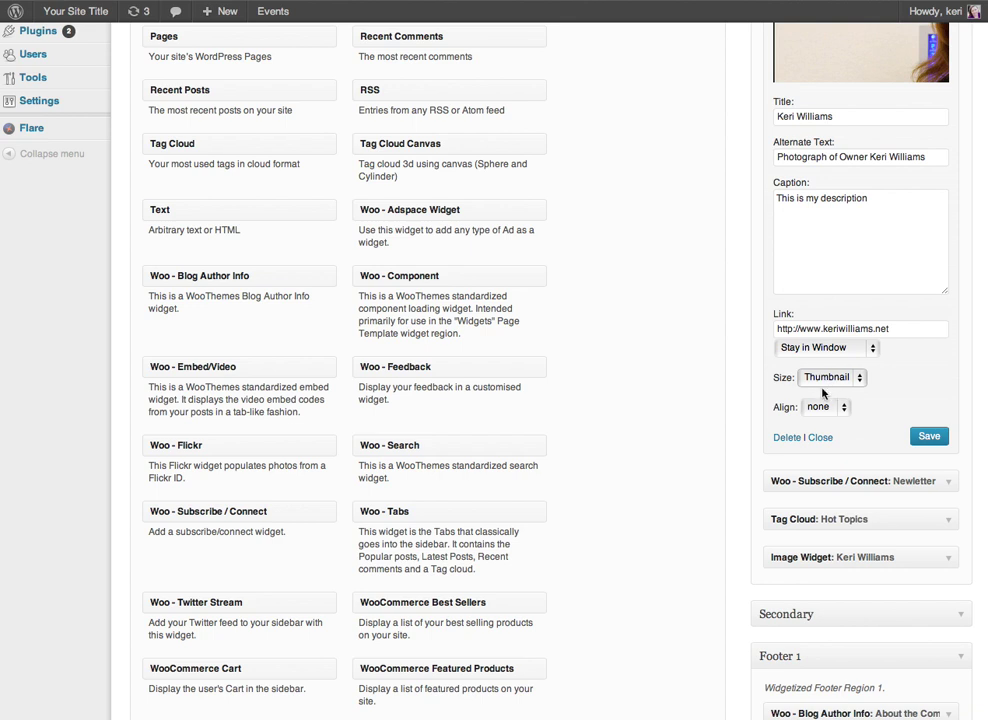
pyautogui.click(825, 380)
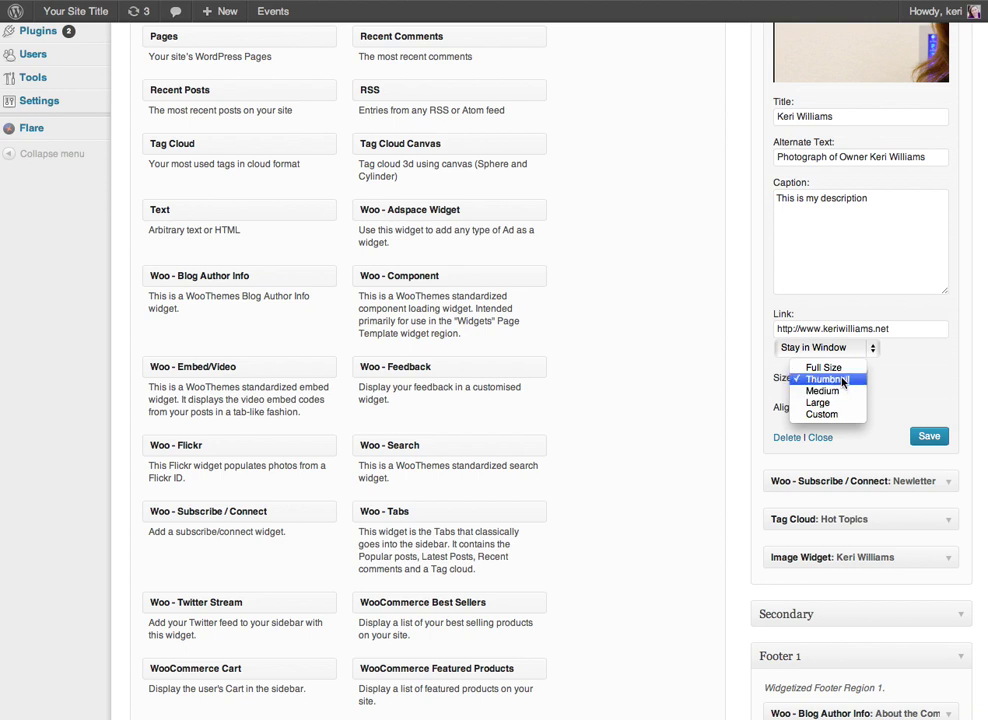
pyautogui.click(841, 381)
pyautogui.click(809, 411)
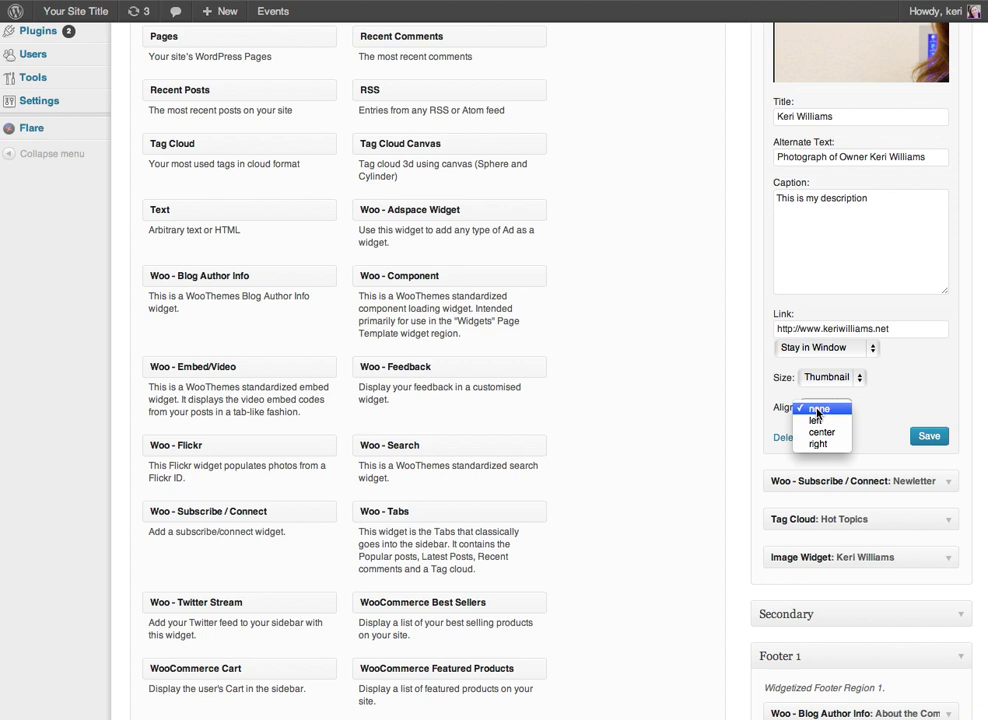
pyautogui.click(823, 434)
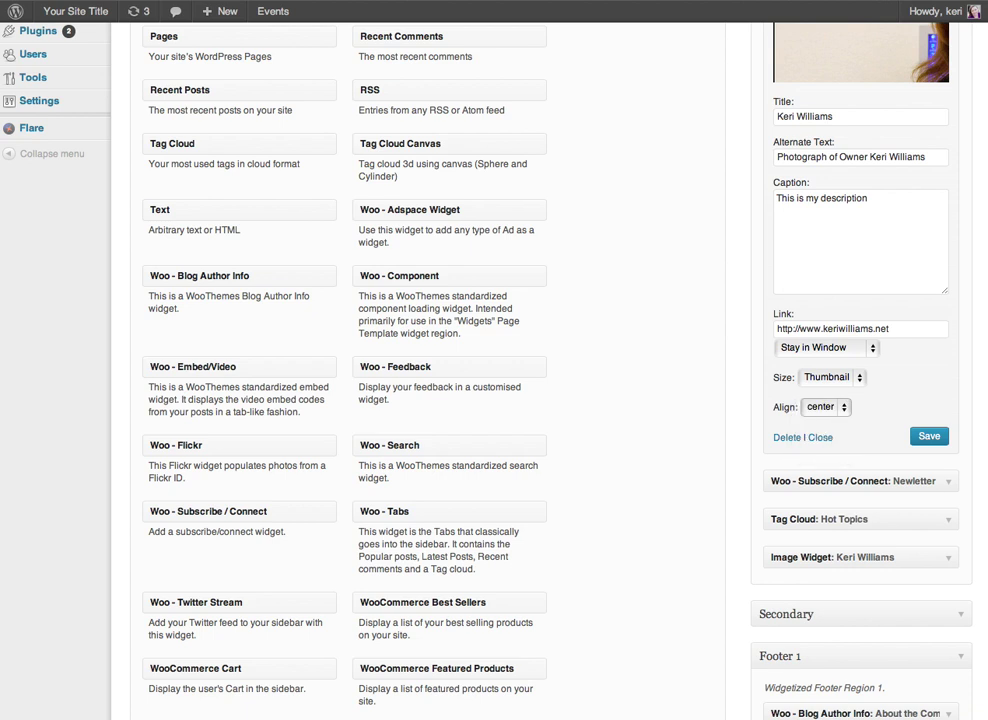
# - Save the Image Widget settings
pyautogui.click(927, 436)
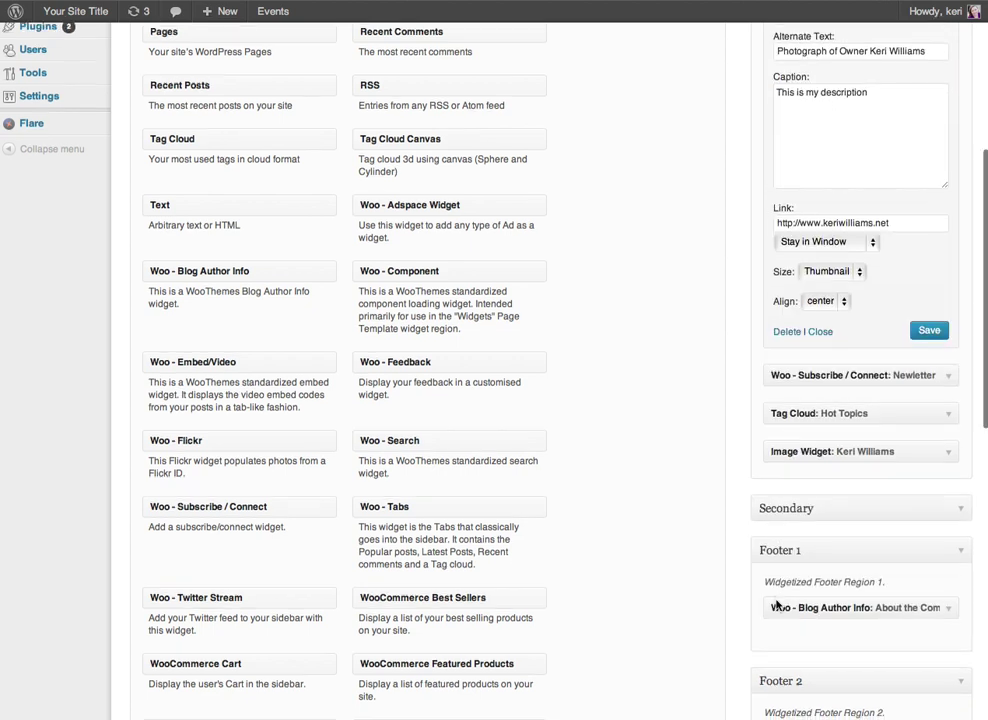
pyautogui.scroll(-4, 777, 604)
pyautogui.scroll(8, 776, 602)
pyautogui.scroll(-2, 776, 601)
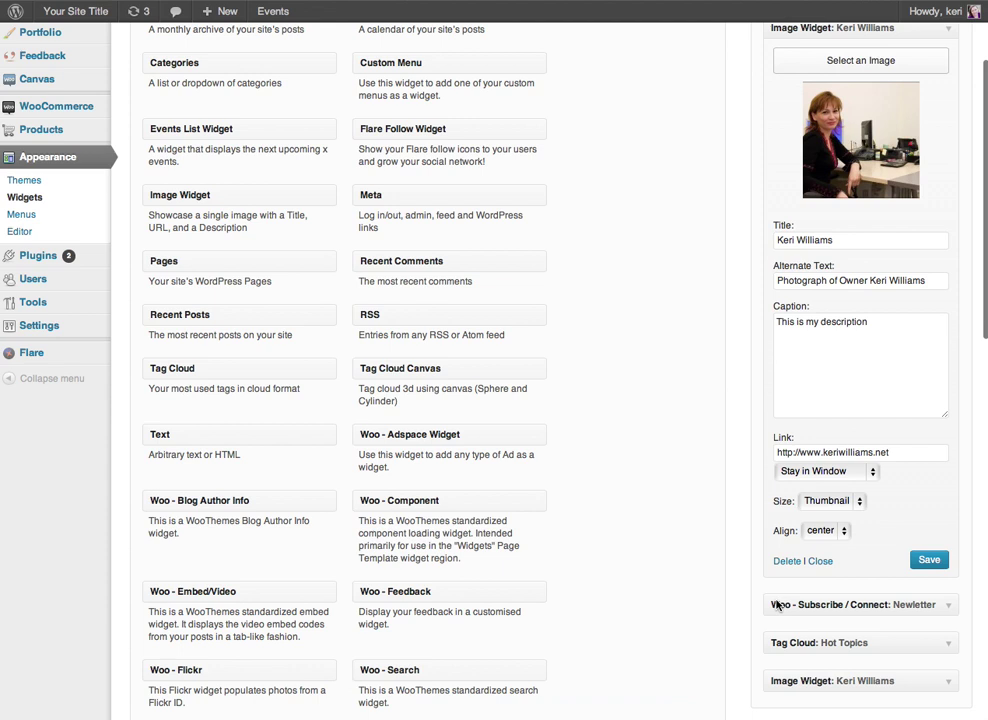
pyautogui.scroll(2, 776, 601)
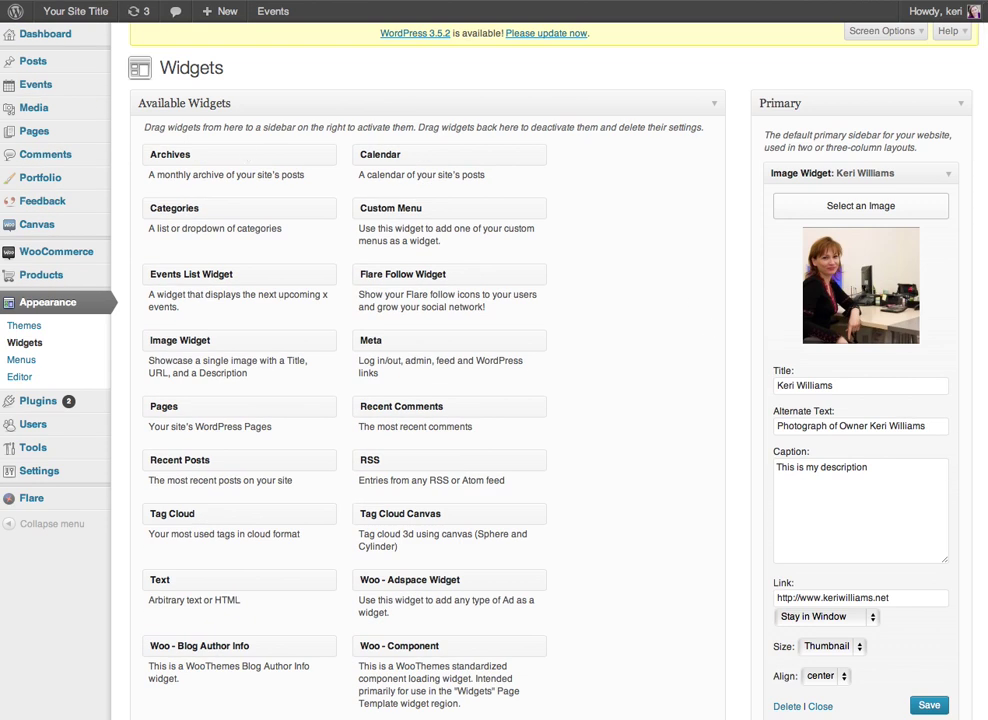
# - Visit the live front page and highlight the sidebar widget's caption and title under the thumbnail
pyautogui.click(77, 17)
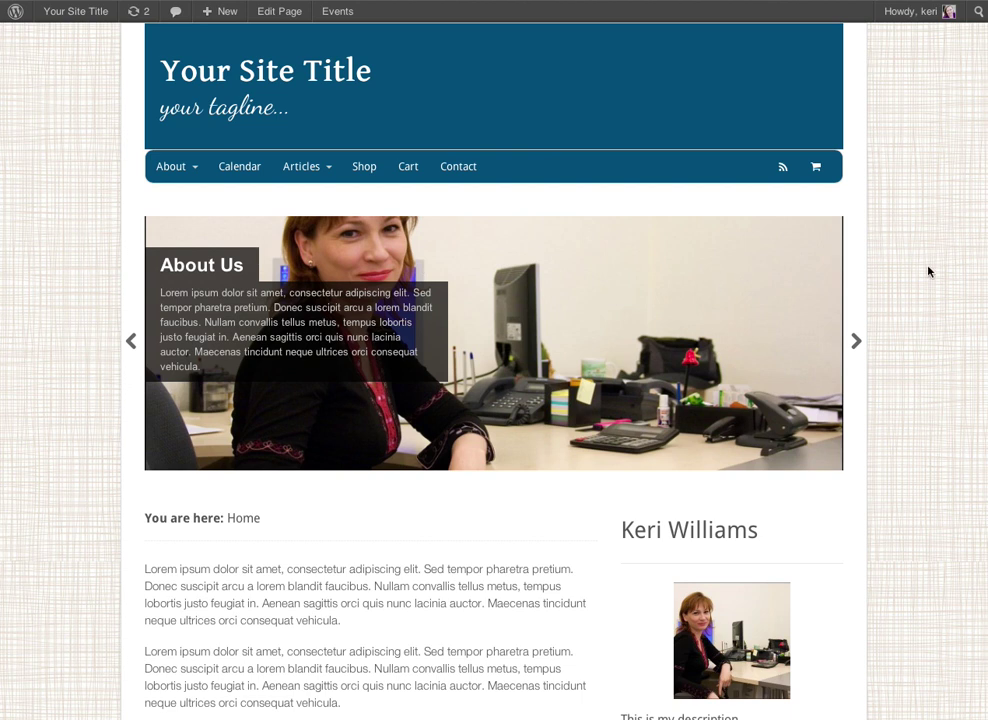
pyautogui.scroll(-3, 928, 271)
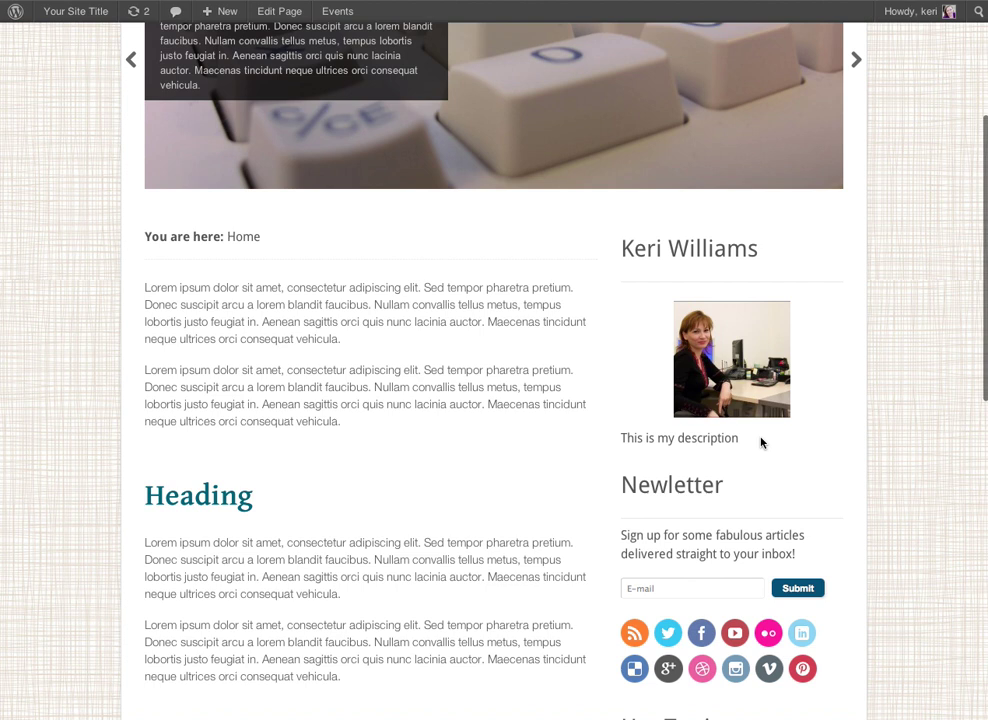
pyautogui.moveTo(621, 437); pyautogui.dragTo(745, 437)
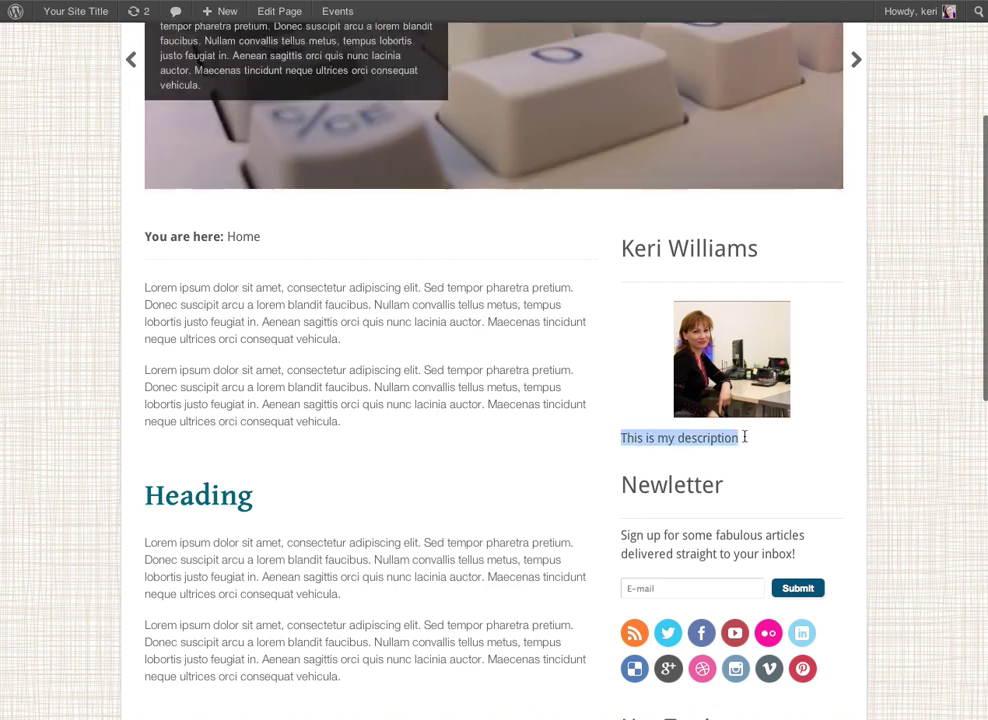
pyautogui.moveTo(622, 248); pyautogui.dragTo(763, 250)
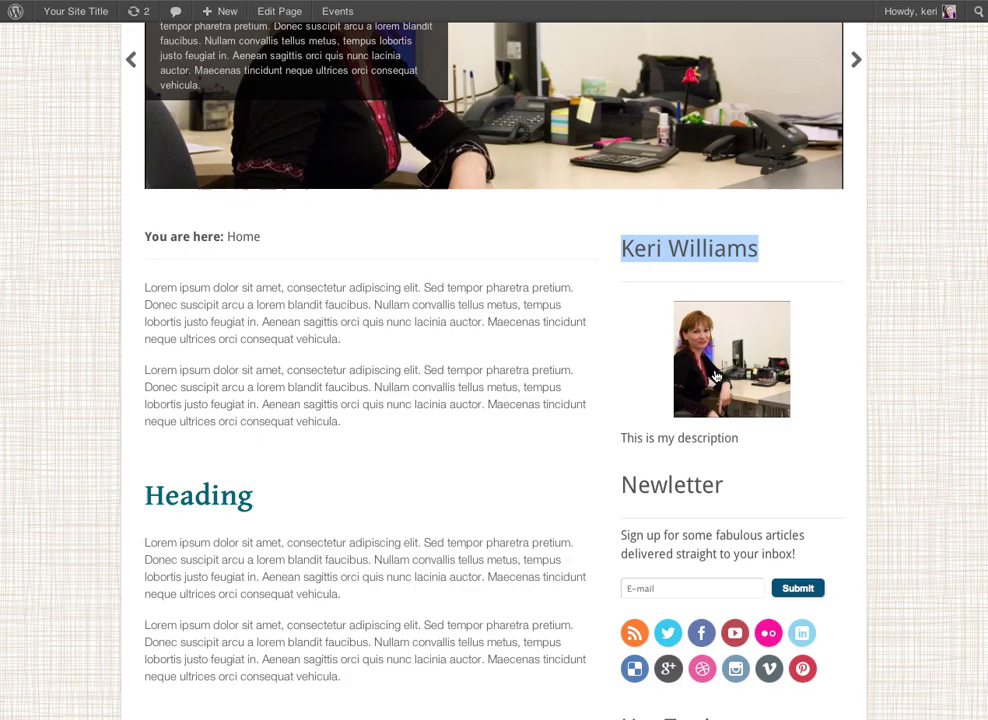
pyautogui.click(700, 367)
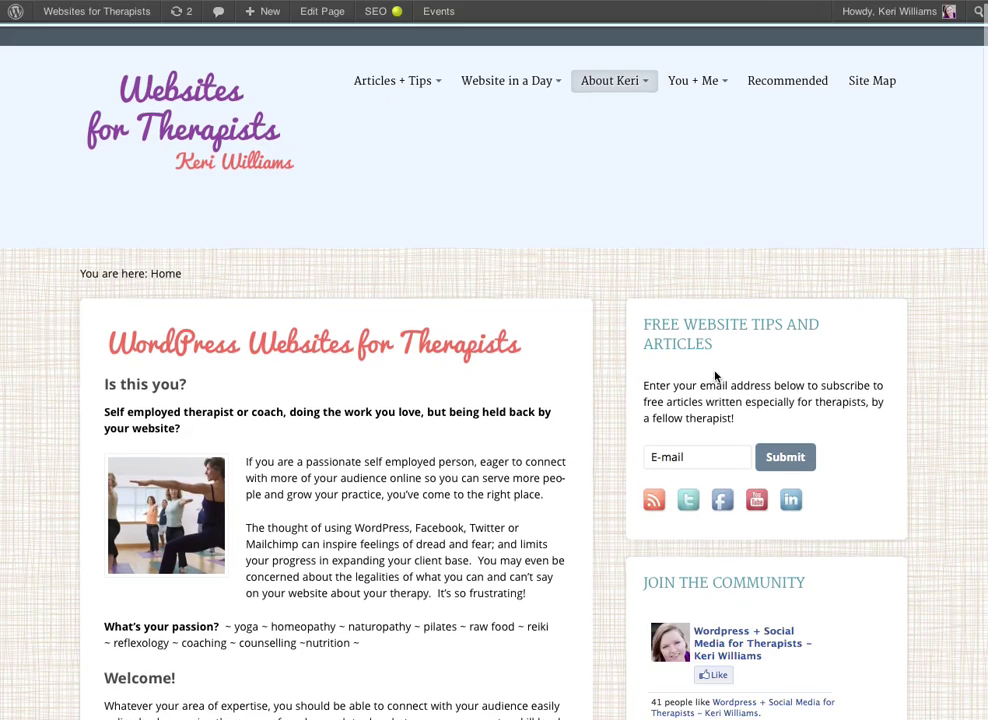
pyautogui.scroll(-15, 715, 376)
pyautogui.scroll(20, 715, 376)
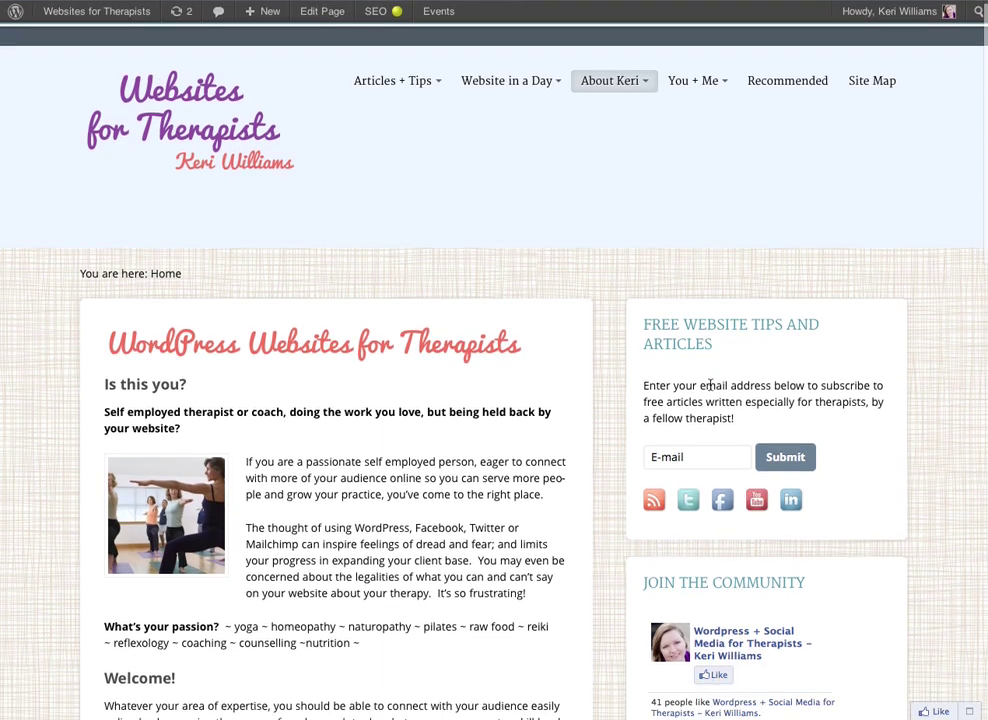